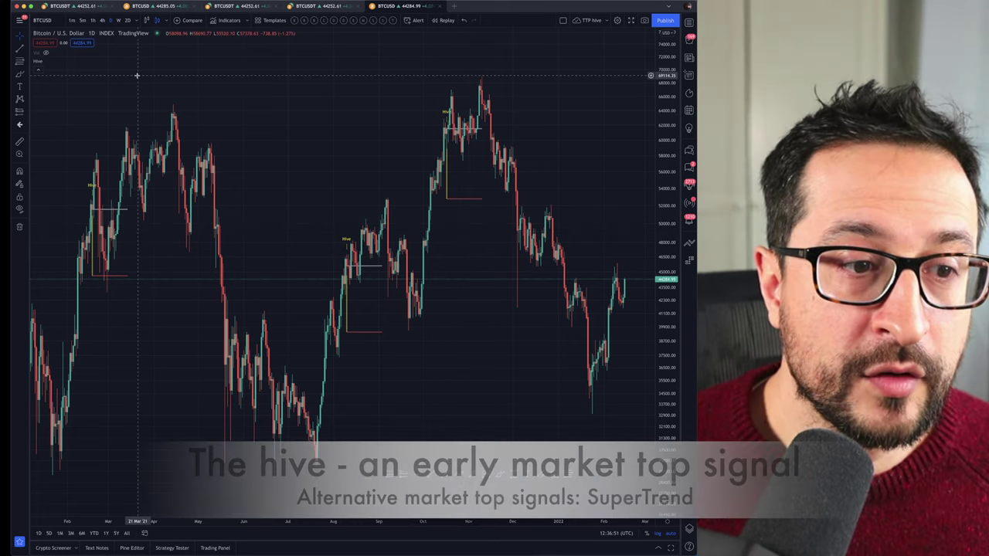
Examine the TTP Supertrend EMA chart's sell signals around the 2021 Bitcoin tops, with the floating drawing toolbar moved clear of the price.
{"action": "left_click", "coordinate": [87, 6]}
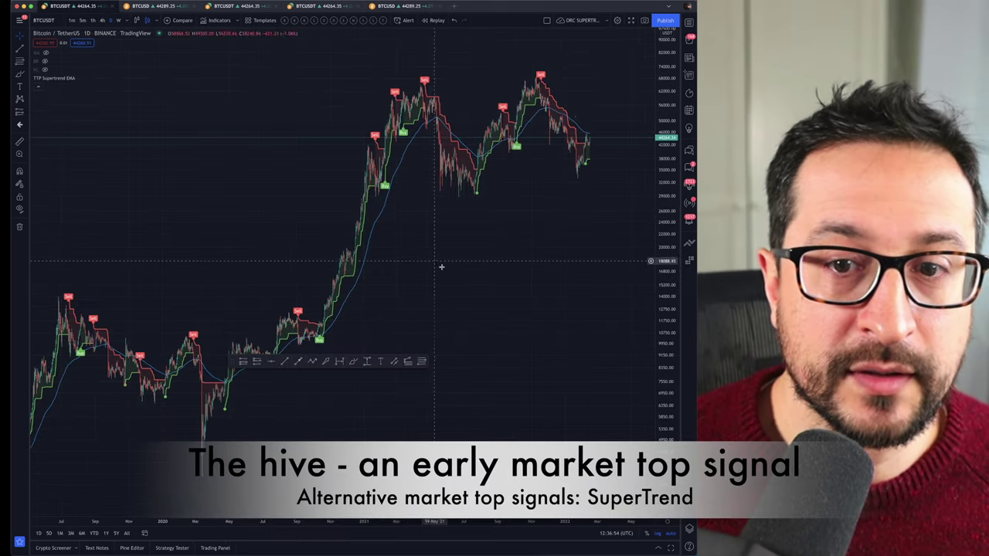
{"action": "mouse_move", "coordinate": [238, 363]}
{"action": "left_mouse_down"}
{"action": "mouse_move", "coordinate": [443, 484]}
{"action": "mouse_move", "coordinate": [399, 456]}
{"action": "left_mouse_up"}
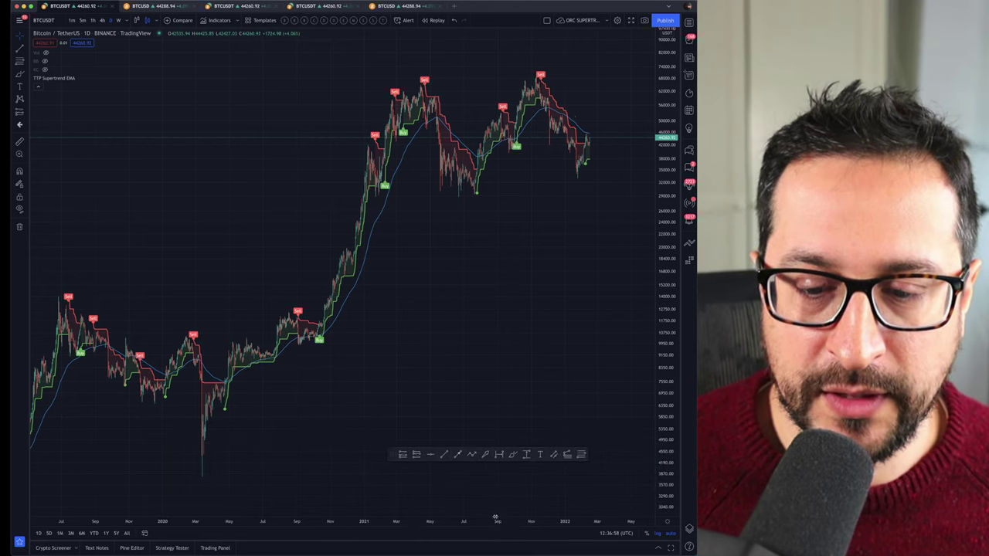
{"action": "left_click_drag", "start_coordinate": [502, 520], "coordinate": [293, 518]}
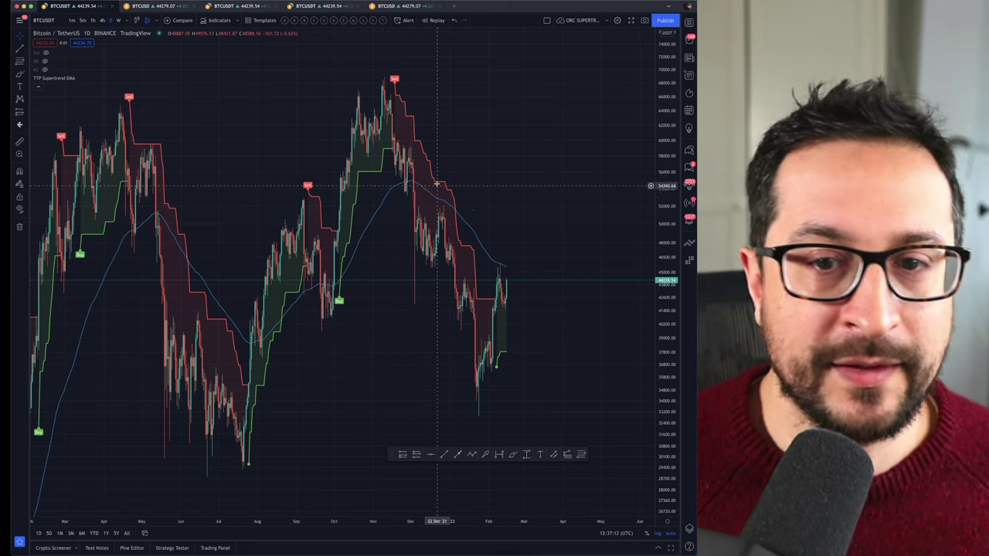
{"action": "scroll", "coordinate": [420, 139], "scroll_direction": "up", "scroll_amount": 3}
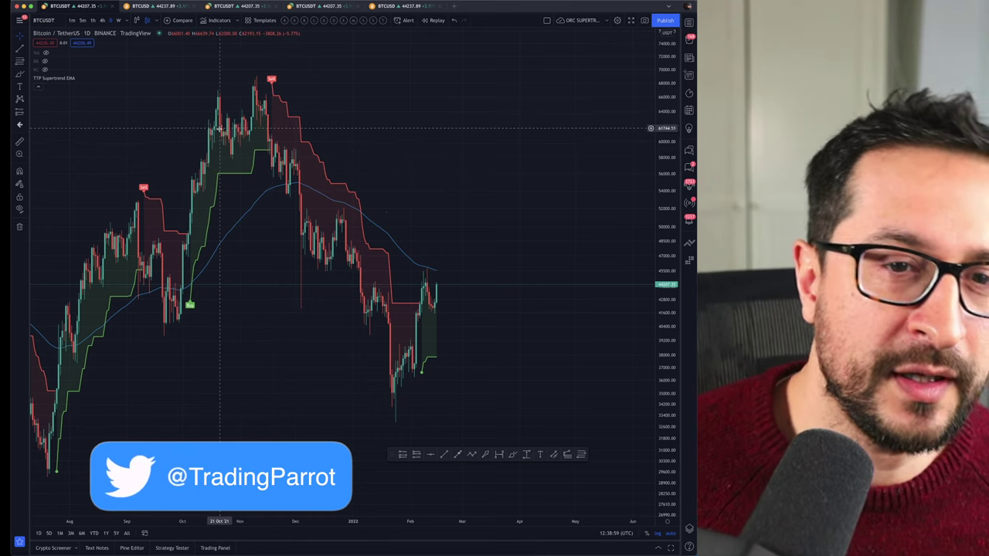
Examine the TTP MA crosses chart's sell signals around the 2021 tops and compare them with the Supertrend chart.
{"action": "left_click", "coordinate": [402, 6]}
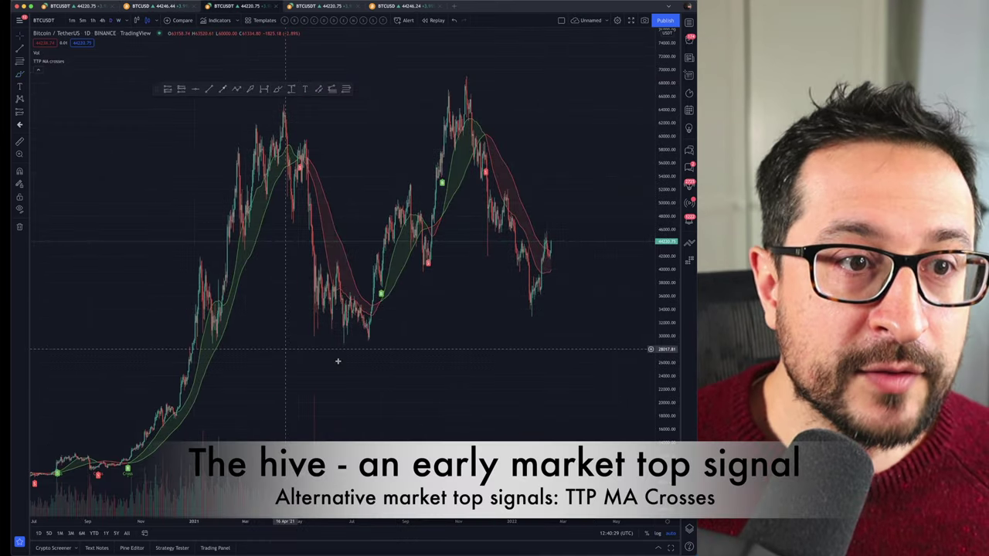
{"action": "scroll", "coordinate": [412, 512], "scroll_direction": "down", "scroll_amount": 3}
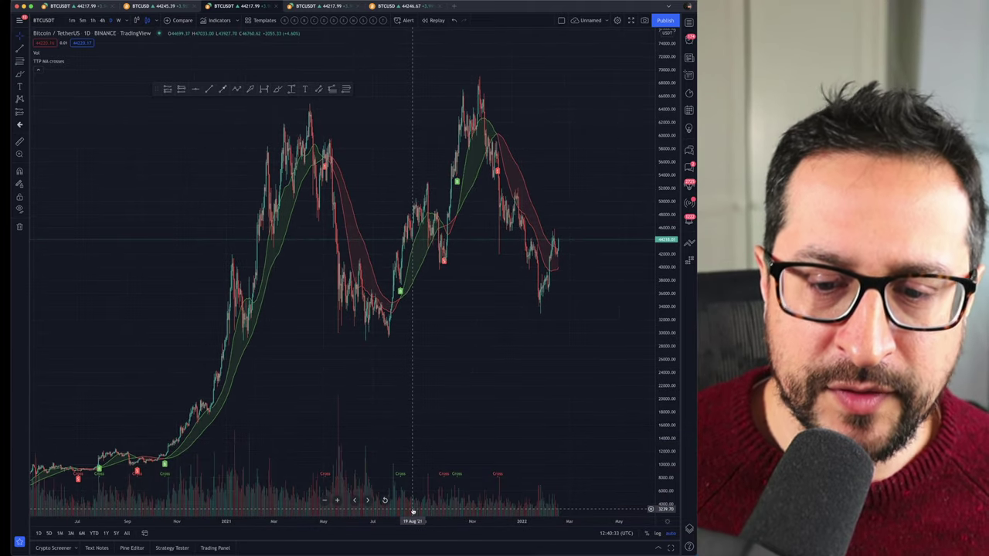
{"action": "mouse_move", "coordinate": [51, 65]}
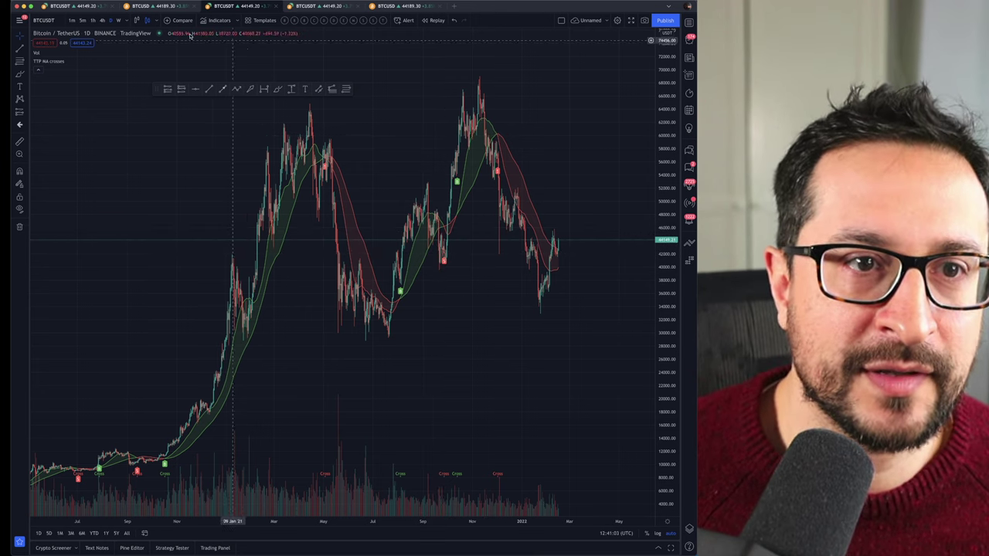
{"action": "left_click", "coordinate": [77, 6]}
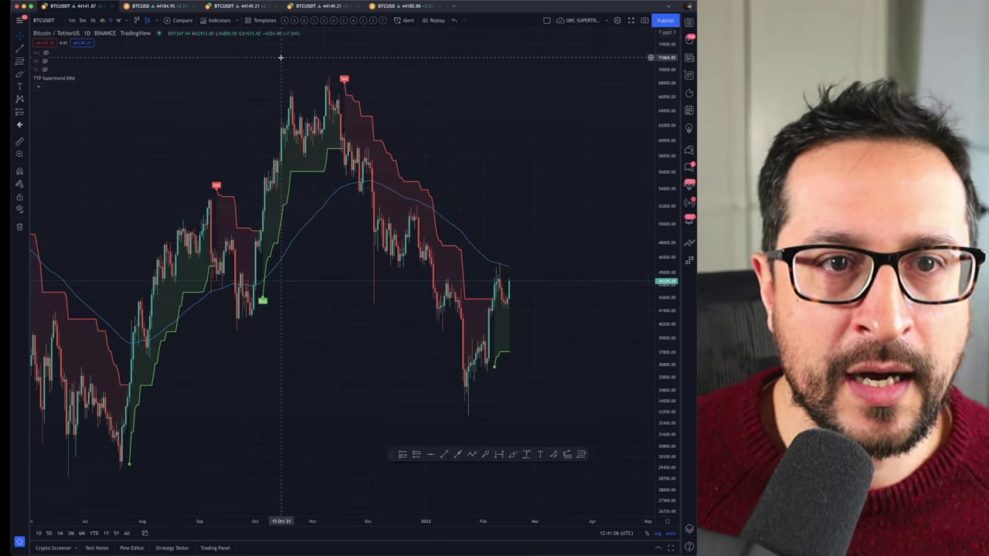
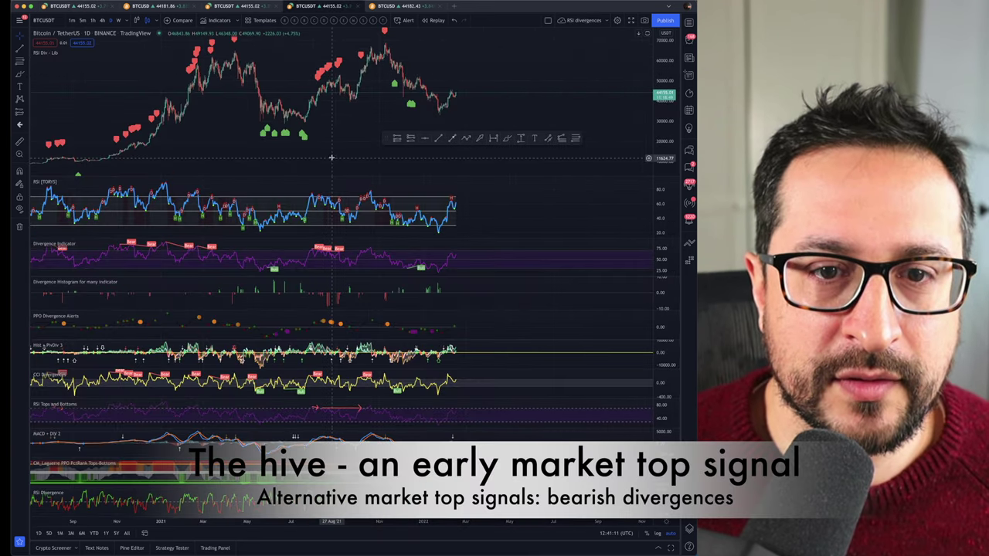
Examine bearish divergences across the oscillators in the RSI divergences layout, with the drawing toolbar moved off the 2021–2022 candles.
{"action": "scroll", "coordinate": [439, 153], "scroll_direction": "left", "scroll_amount": 5}
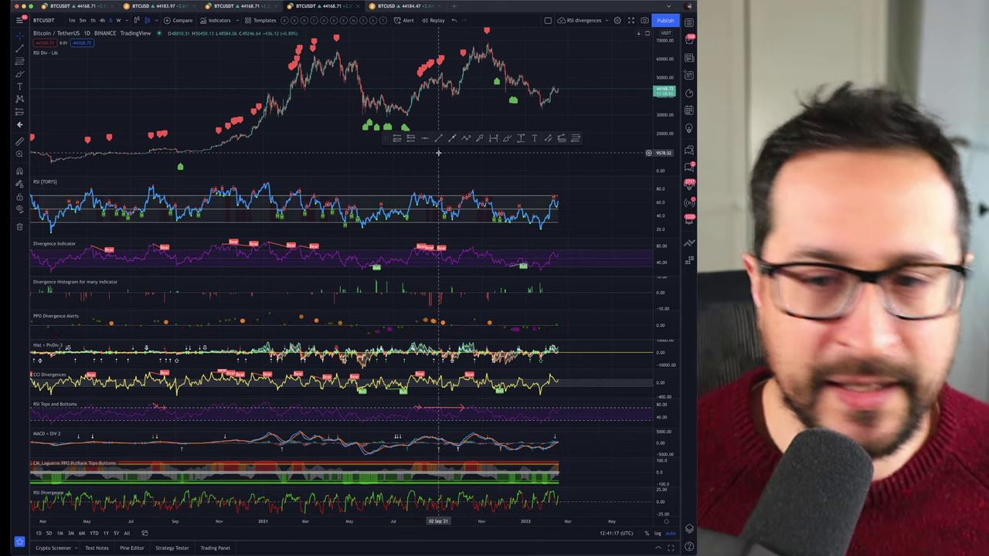
{"action": "scroll", "coordinate": [344, 528], "scroll_direction": "up", "scroll_amount": 3}
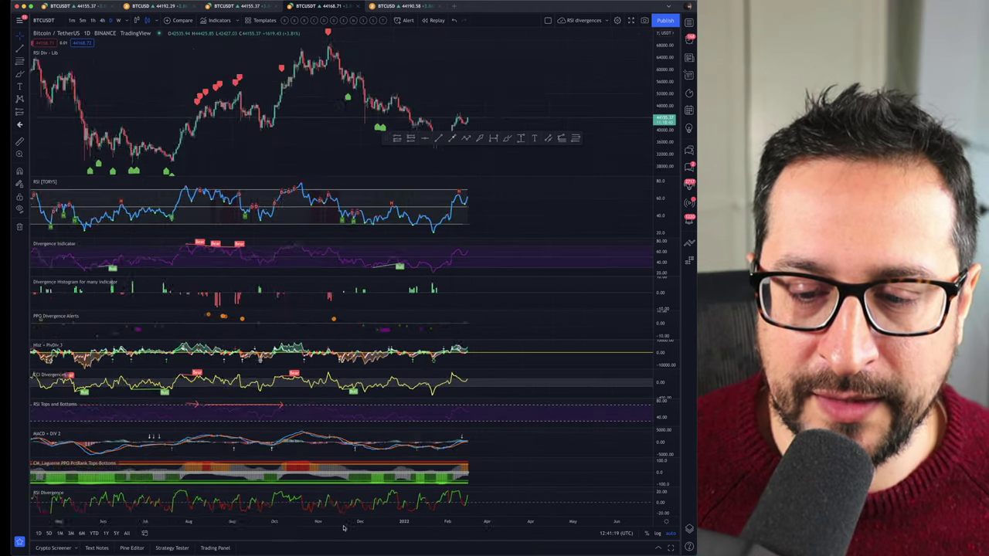
{"action": "scroll", "coordinate": [332, 528], "scroll_direction": "up", "scroll_amount": 2}
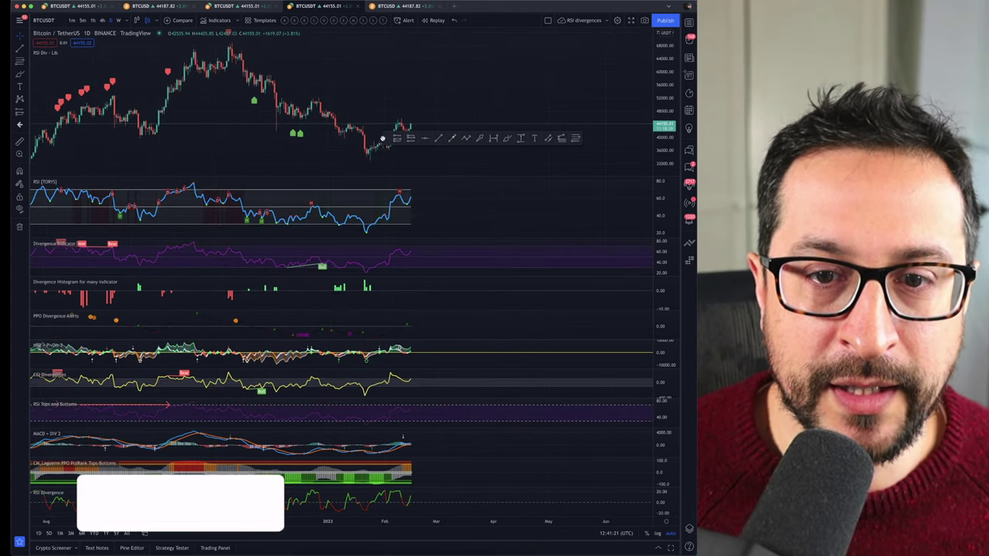
{"action": "left_click_drag", "start_coordinate": [390, 139], "coordinate": [405, 74]}
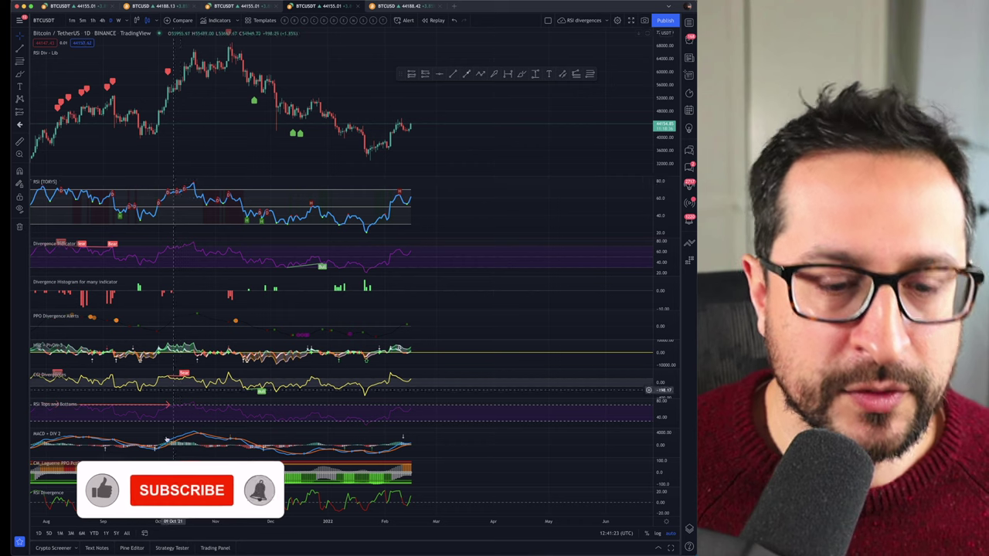
{"action": "scroll", "coordinate": [122, 522], "scroll_direction": "down", "scroll_amount": 3}
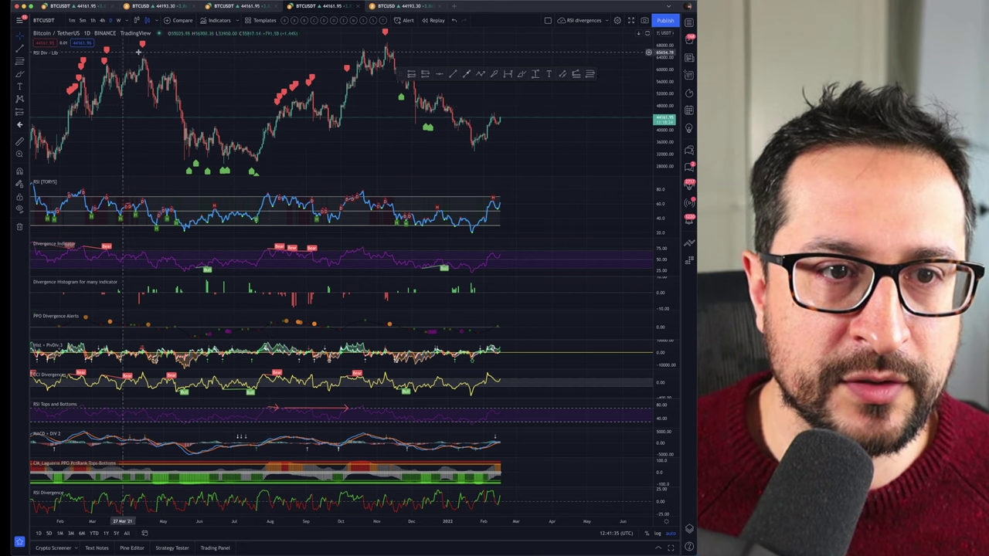
{"action": "scroll", "coordinate": [319, 57], "scroll_direction": "right", "scroll_amount": 5}
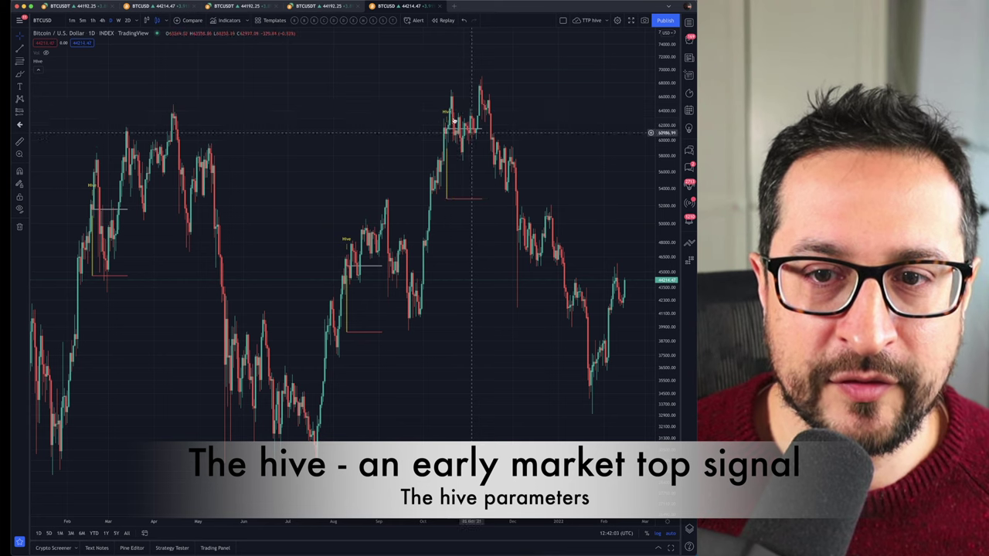
Compare the divergences in the RSI divergences layout with the Hive signal near the October–November 2021 top.
{"action": "left_click", "coordinate": [307, 9]}
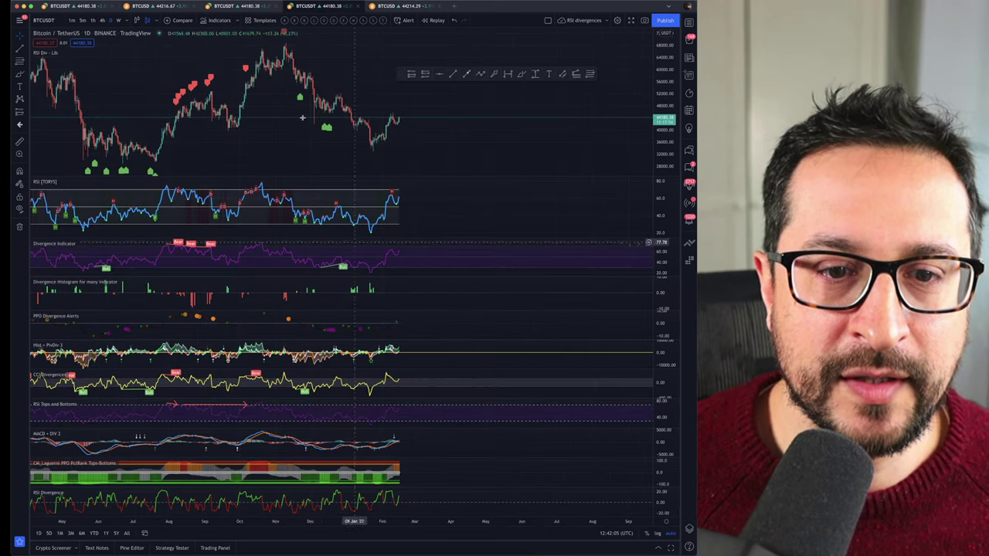
{"action": "left_click", "coordinate": [398, 7]}
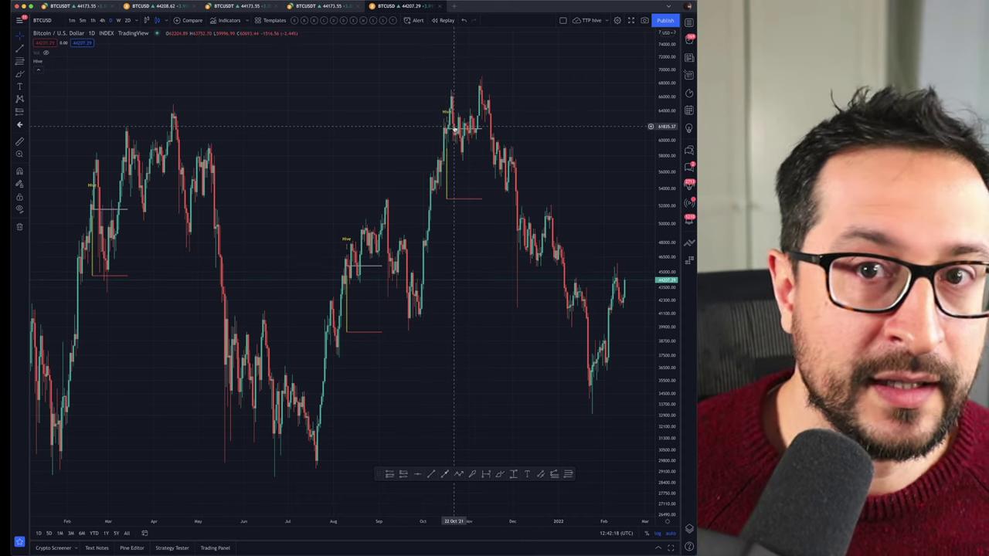
{"action": "left_click", "coordinate": [325, 6]}
{"action": "left_click", "coordinate": [395, 6]}
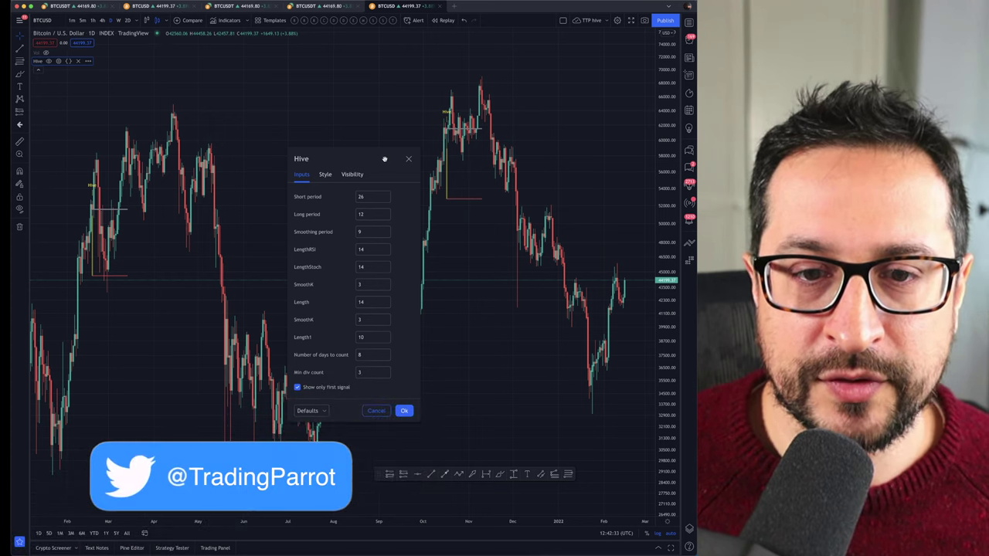
Enable the MACD, RVI, SRSI, MFI, RSI and CCI plots in the Hive indicator's style settings and apply them.
{"action": "left_click", "coordinate": [324, 175]}
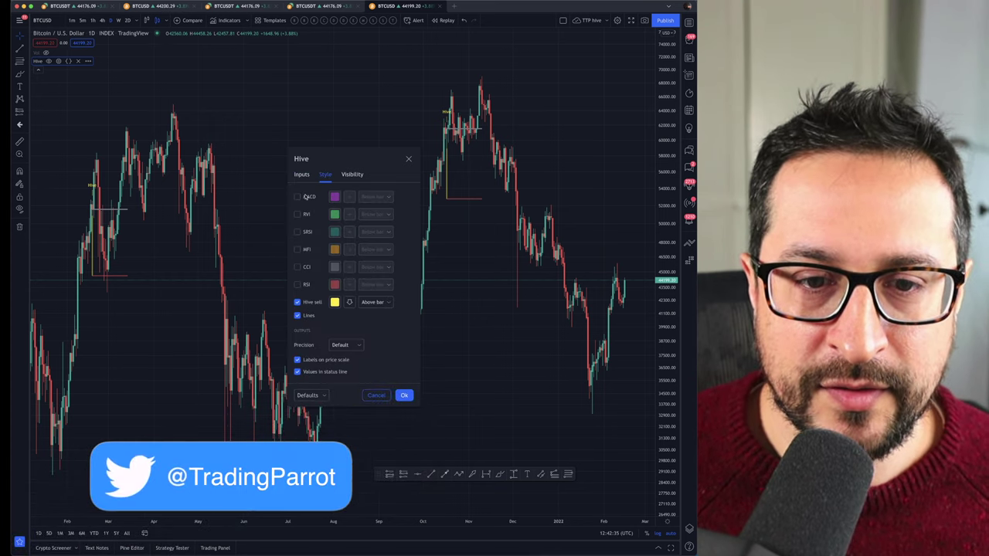
{"action": "left_click", "coordinate": [297, 197]}
{"action": "left_click", "coordinate": [298, 214]}
{"action": "left_click", "coordinate": [297, 232]}
{"action": "left_click", "coordinate": [297, 250]}
{"action": "left_click", "coordinate": [298, 284]}
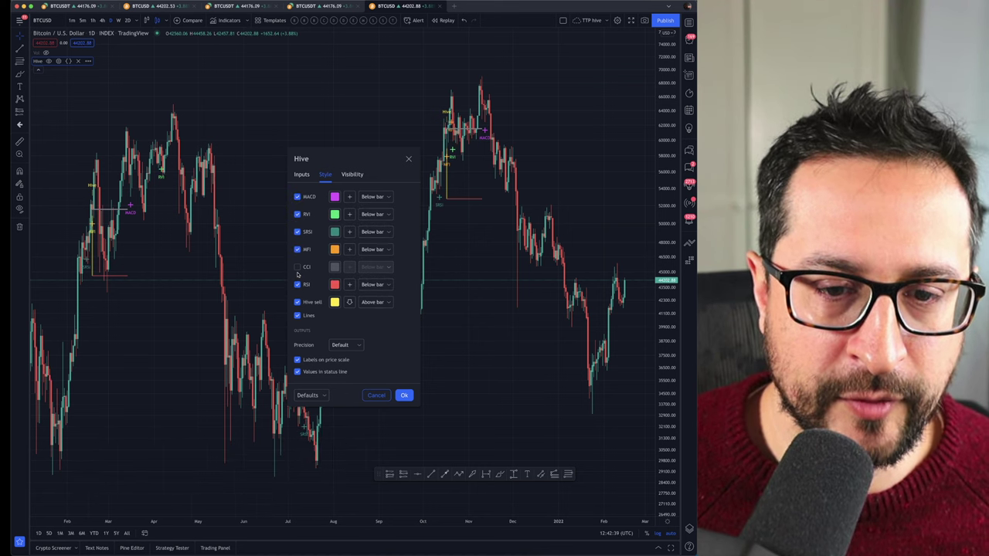
{"action": "left_click", "coordinate": [298, 268]}
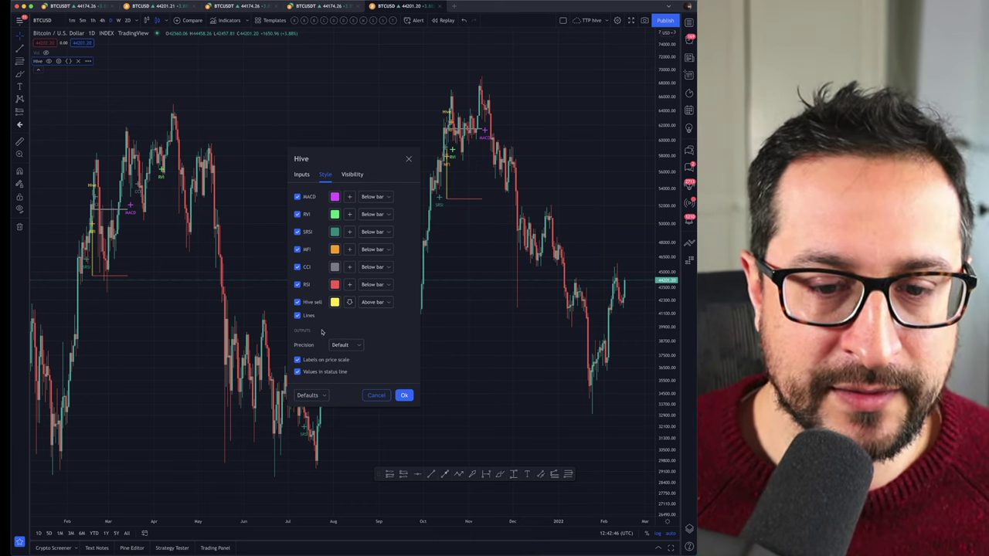
{"action": "left_click", "coordinate": [403, 395]}
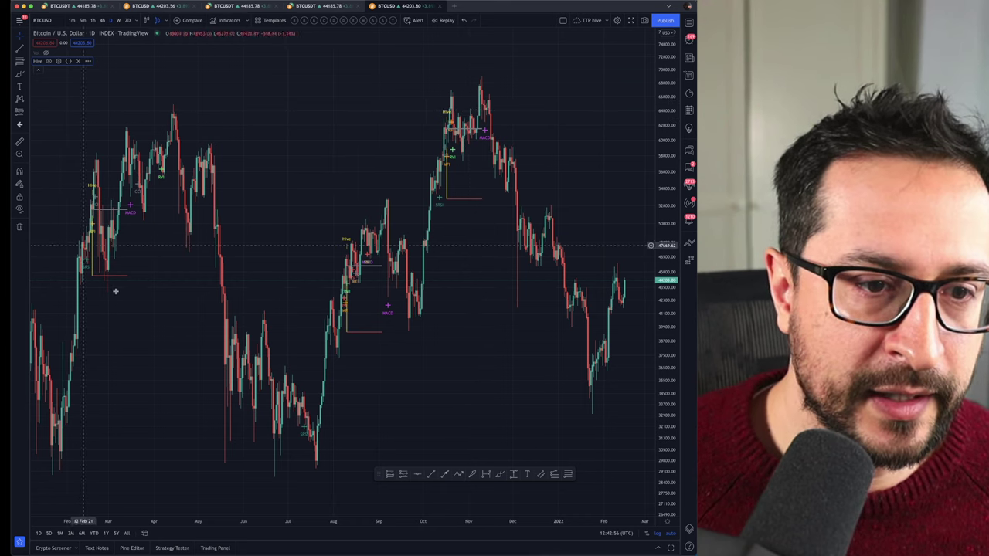
Review the Hive indicator's input parameters over the 2020 price history, with the dialog moved clear of the February 2020 signal.
{"action": "left_click_drag", "start_coordinate": [106, 342], "coordinate": [424, 184]}
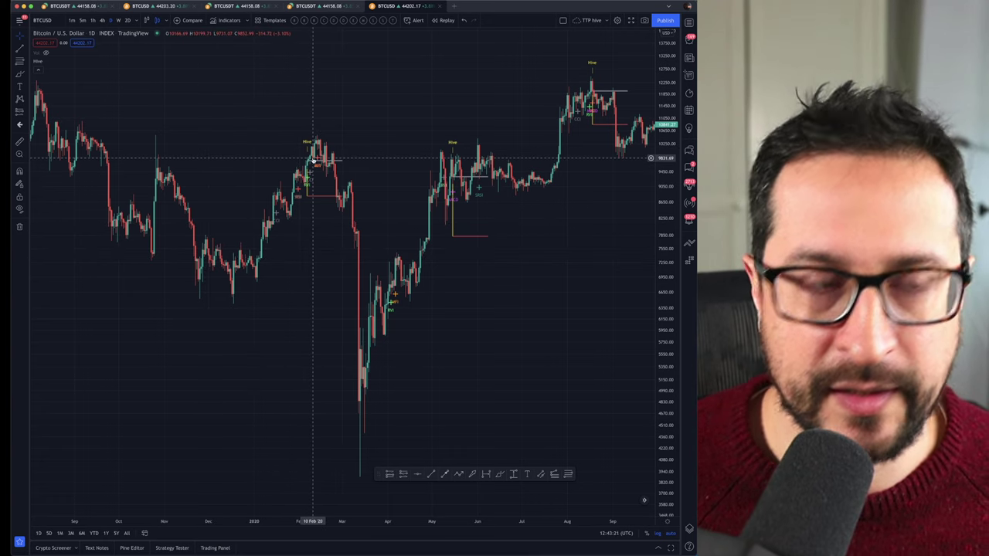
{"action": "double_click", "coordinate": [37, 62]}
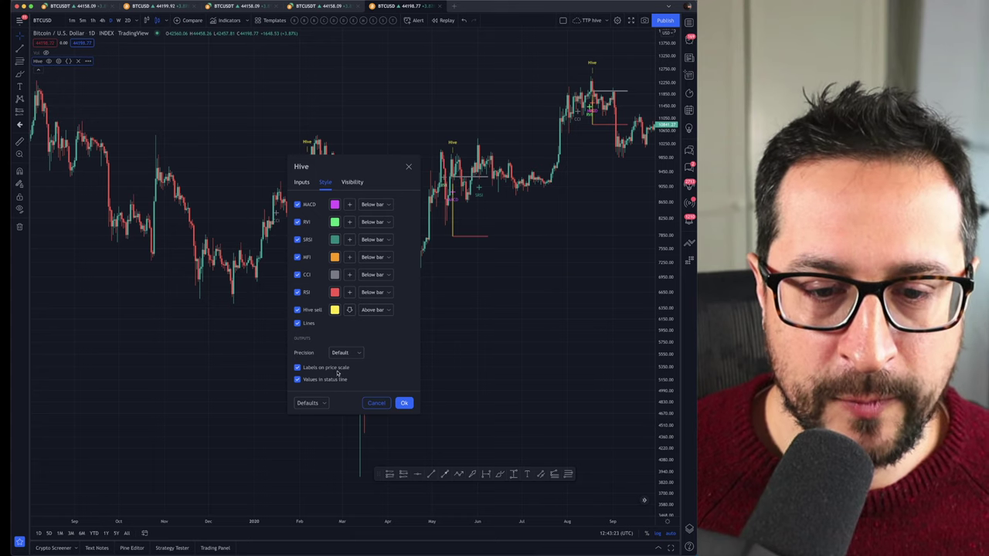
{"action": "left_click", "coordinate": [302, 183]}
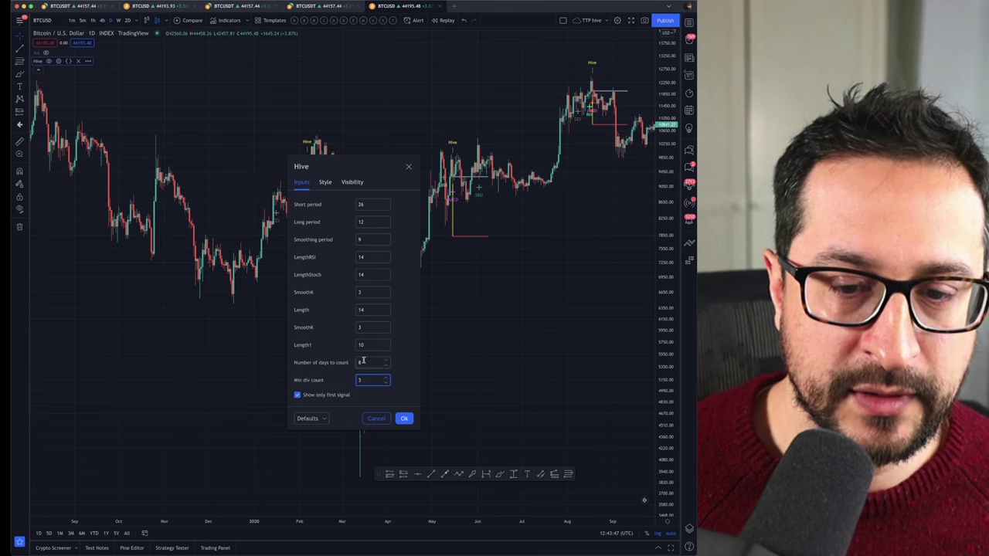
{"action": "left_click_drag", "start_coordinate": [412, 425], "coordinate": [267, 418]}
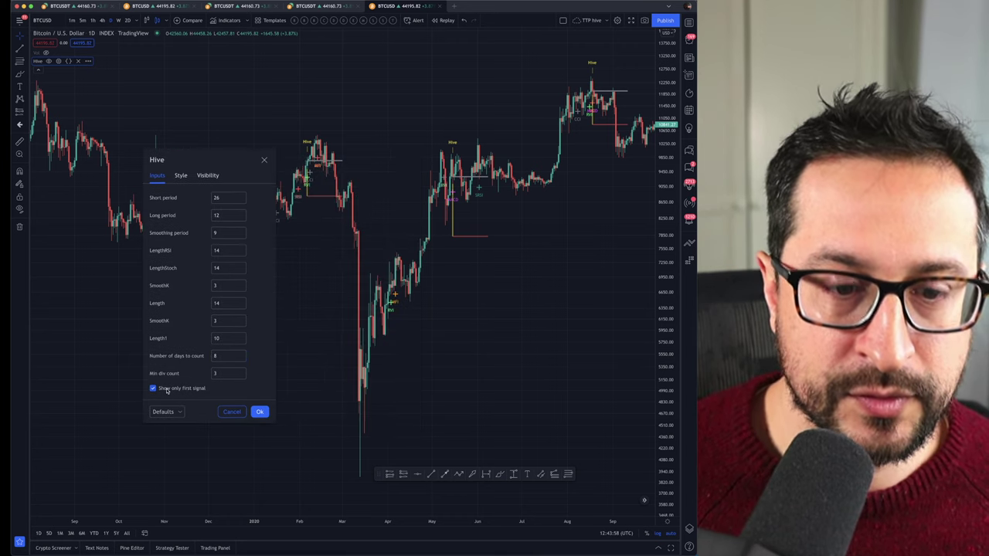
Try displaying every Hive signal by turning off Show only first signal, restore the option and accept the settings.
{"action": "left_click", "coordinate": [166, 391]}
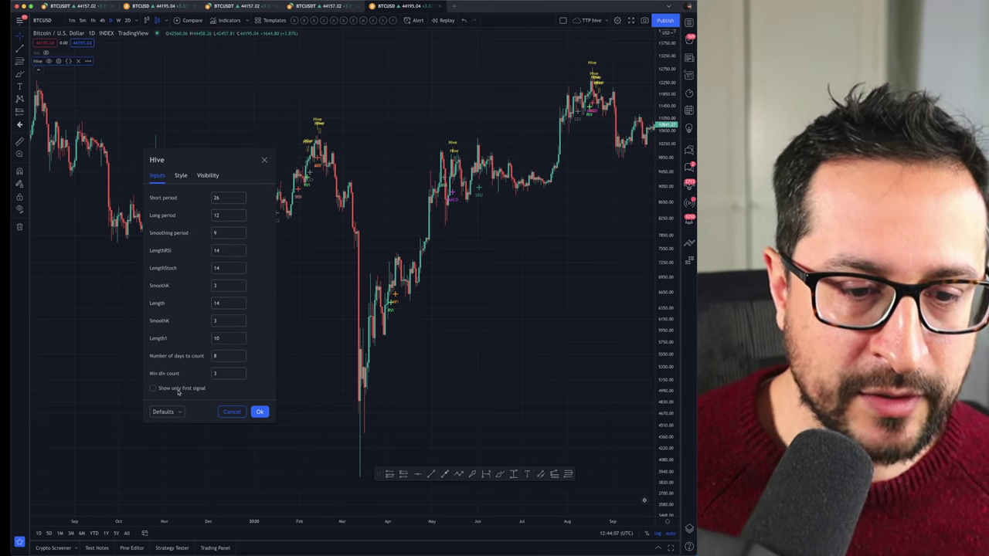
{"action": "left_click", "coordinate": [178, 390]}
{"action": "left_click", "coordinate": [180, 389]}
{"action": "left_click", "coordinate": [258, 412]}
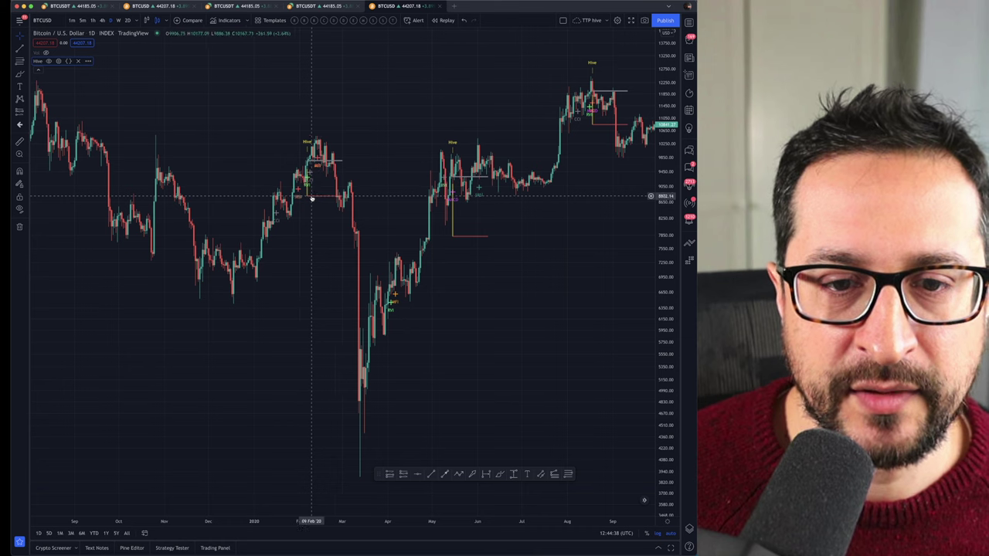
Review the Hive signals and their white and red level lines from February 2020 through early 2021.
{"action": "left_click_drag", "start_coordinate": [338, 522], "coordinate": [186, 522]}
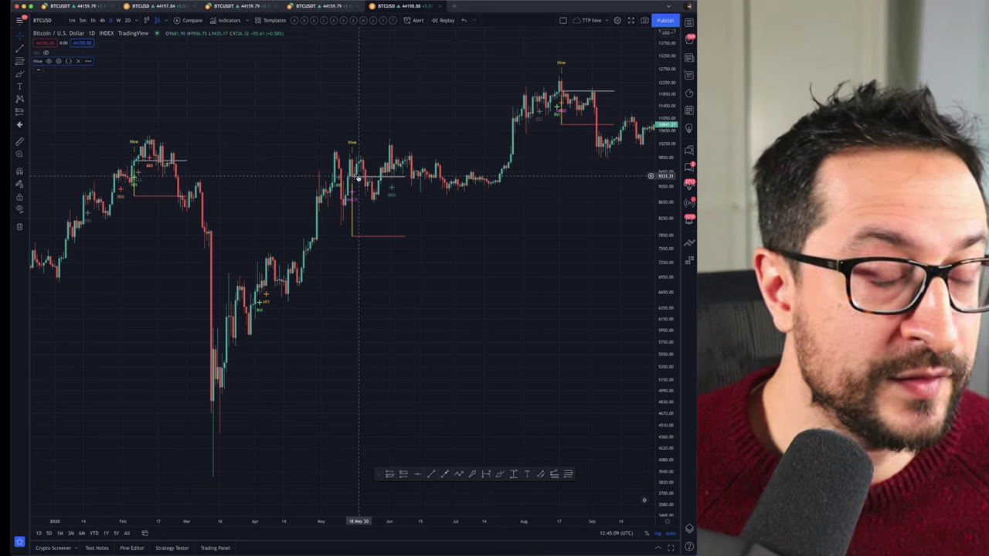
{"action": "scroll", "coordinate": [357, 178], "scroll_direction": "right", "scroll_amount": 10}
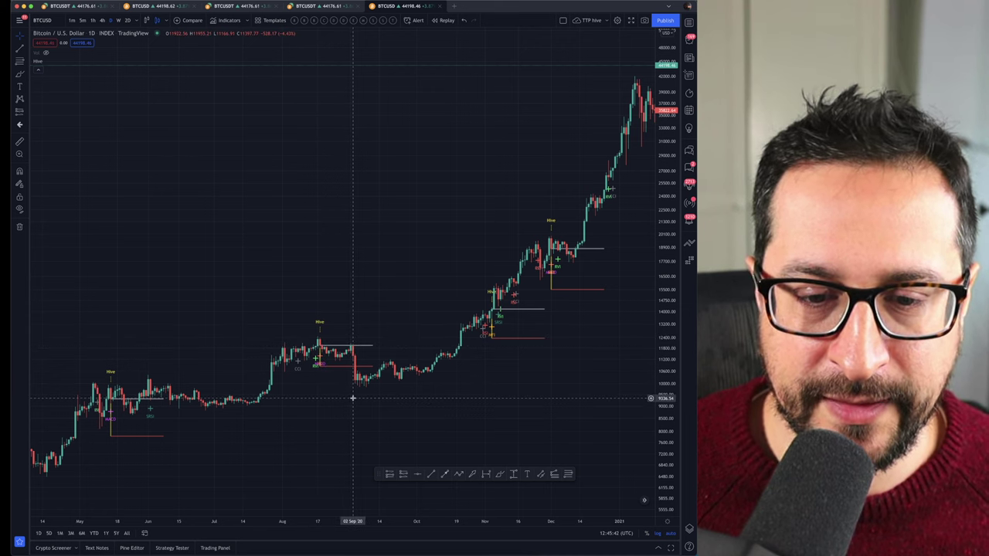
{"action": "scroll", "coordinate": [435, 403], "scroll_direction": "right", "scroll_amount": 8}
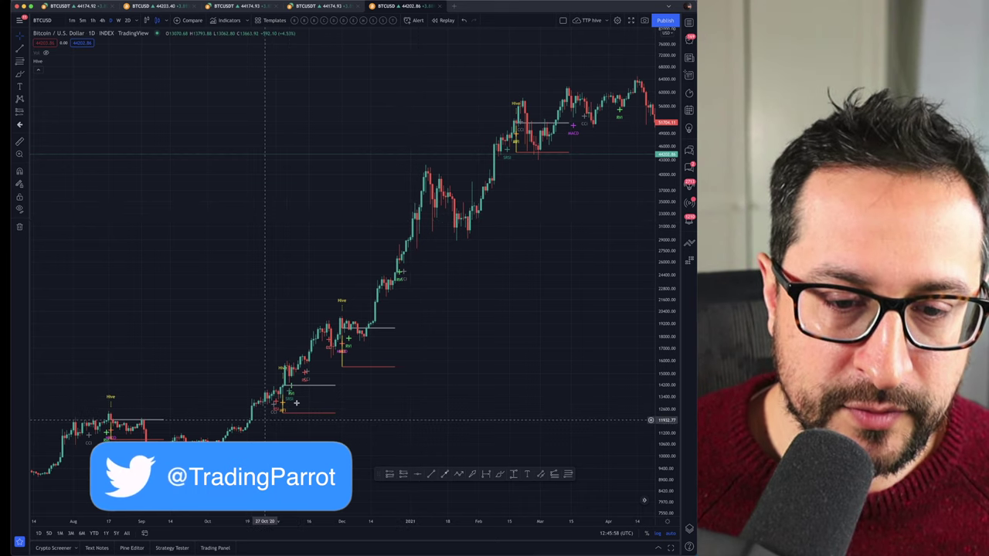
{"action": "left_click_drag", "start_coordinate": [547, 262], "coordinate": [387, 294]}
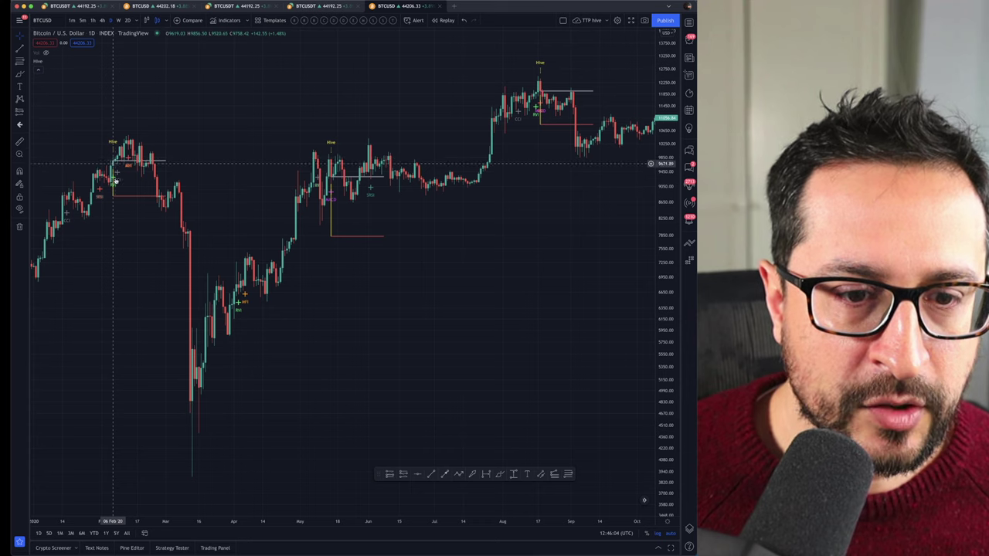
Check the late 2018 to mid-2019 price history for Hive signals and glance at the RSI divergences layout for comparison.
{"action": "left_click_drag", "start_coordinate": [114, 249], "coordinate": [570, 267]}
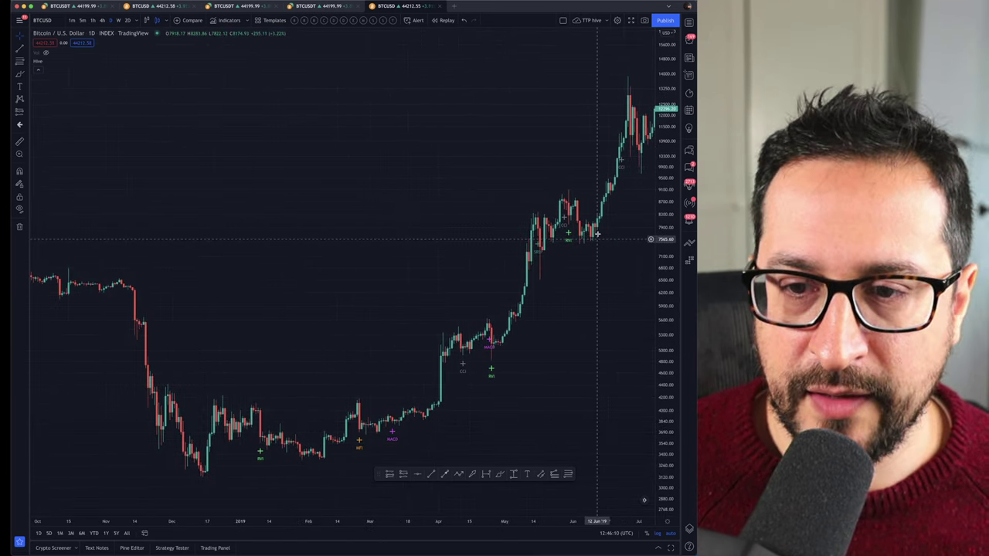
{"action": "left_click", "coordinate": [323, 6]}
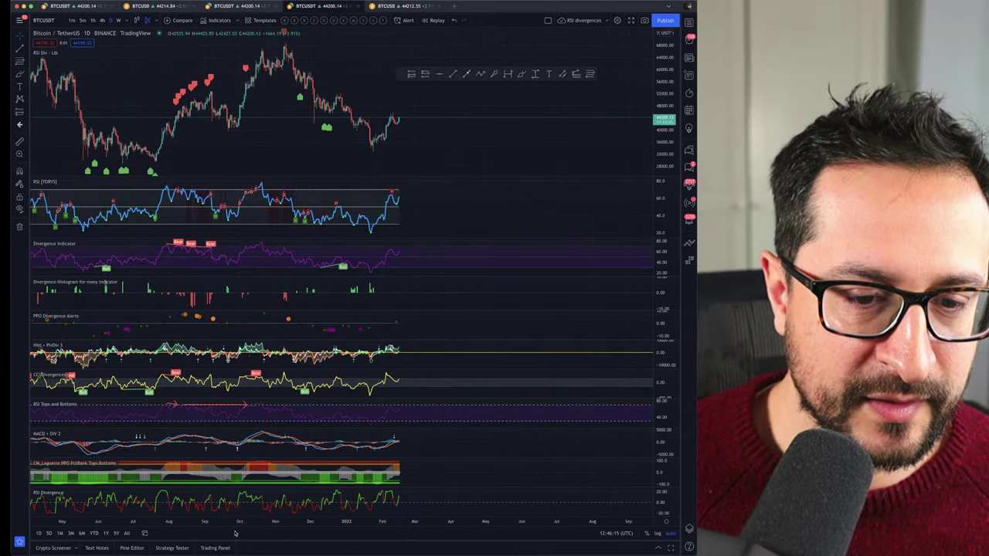
{"action": "key", "text": "ctrl+Tab"}
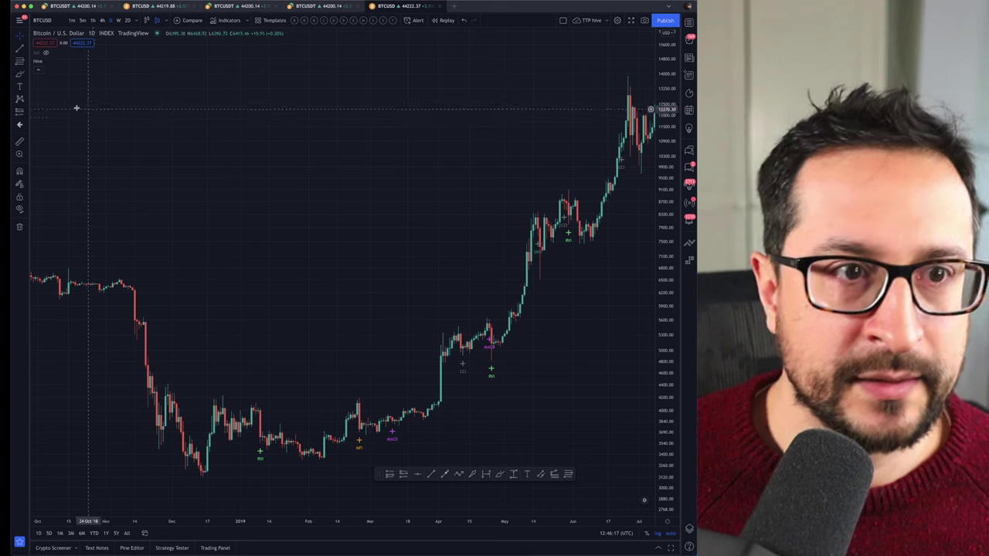
Review the Hive indicator's style settings for its oscillator markers, sell signal and lines, and accept them as they are.
{"action": "double_click", "coordinate": [36, 64]}
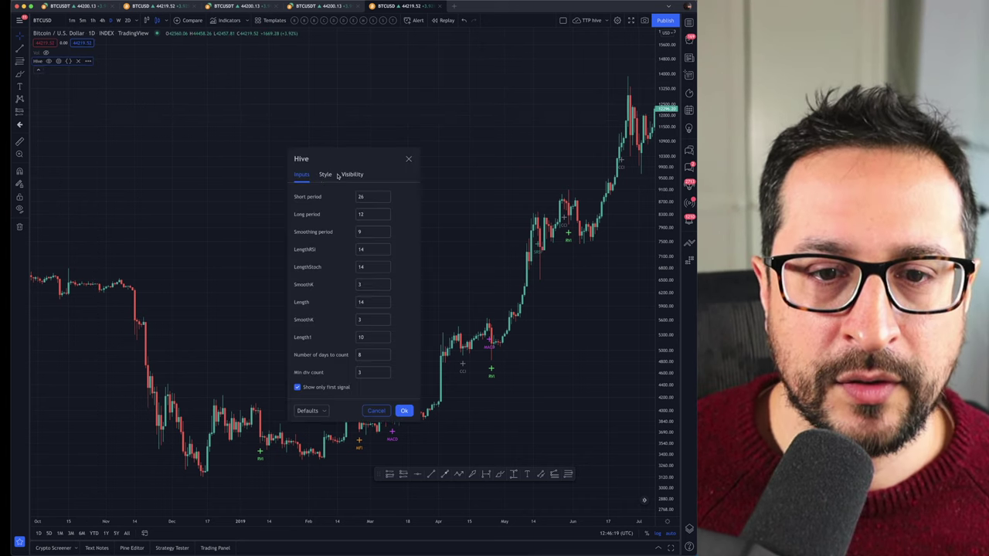
{"action": "left_click", "coordinate": [325, 174]}
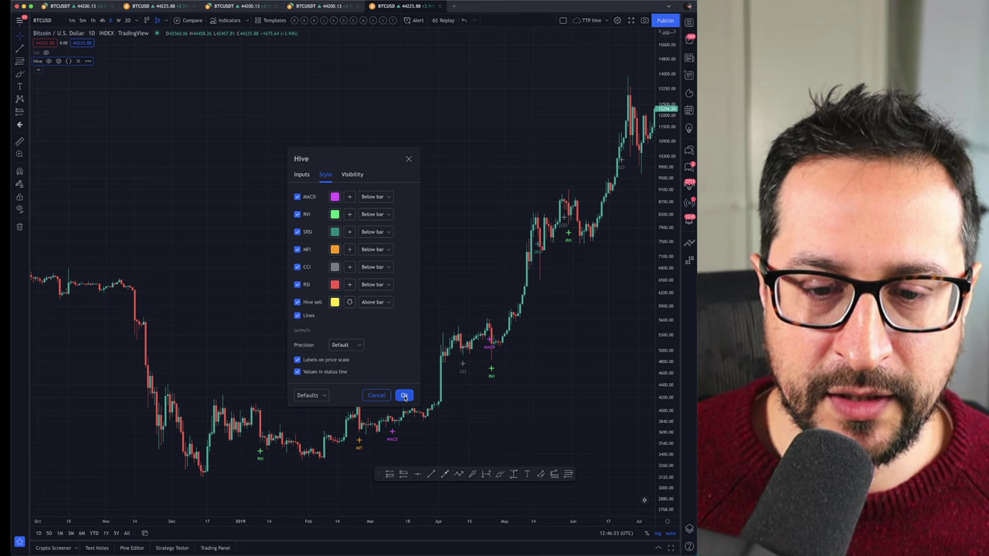
{"action": "left_click", "coordinate": [404, 396]}
Measure the price drop from the December 2017 peak to the white level line of its Hive signal.
{"action": "left_click_drag", "start_coordinate": [238, 205], "coordinate": [528, 177]}
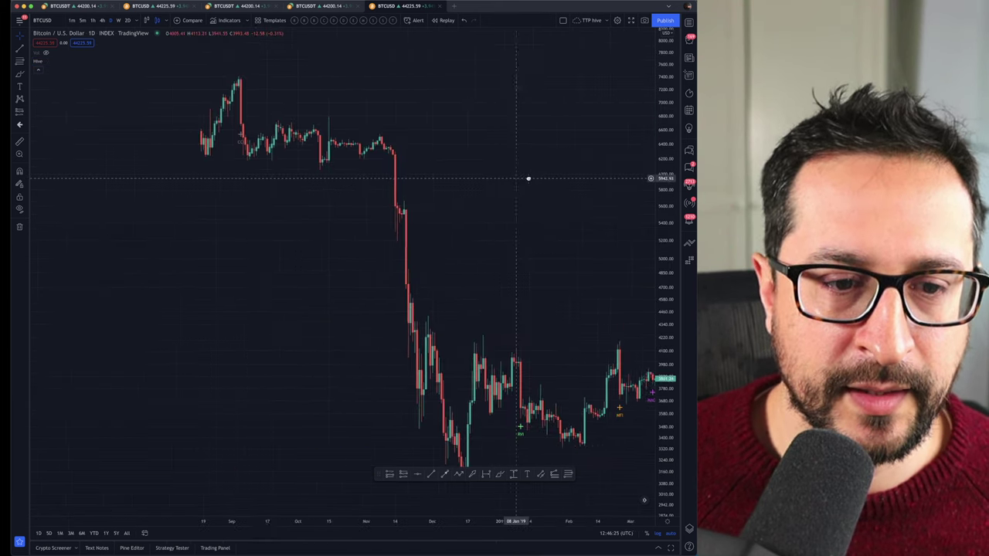
{"action": "left_click_drag", "start_coordinate": [432, 205], "coordinate": [186, 130]}
{"action": "left_click_drag", "start_coordinate": [105, 519], "coordinate": [287, 520]}
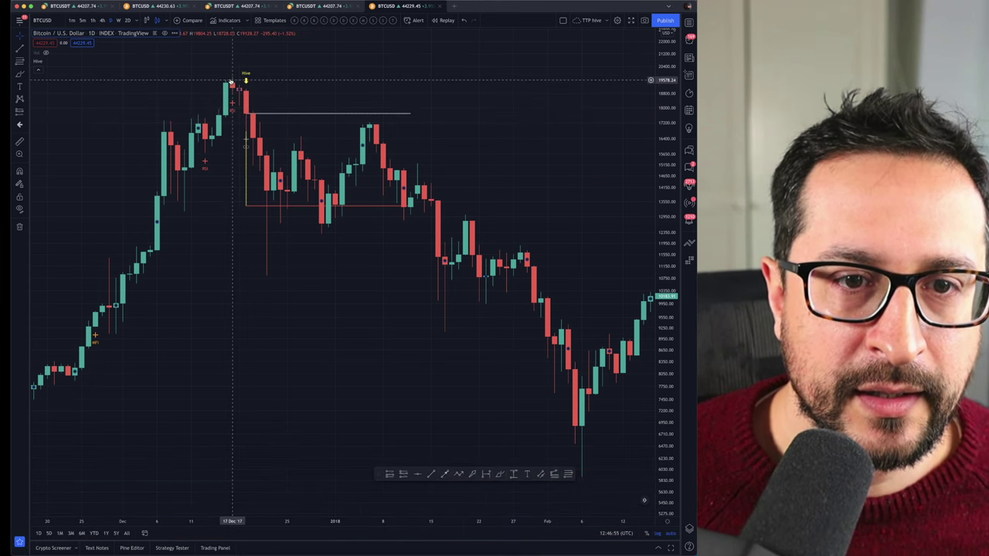
{"action": "left_click", "coordinate": [266, 75], "text": "shift"}
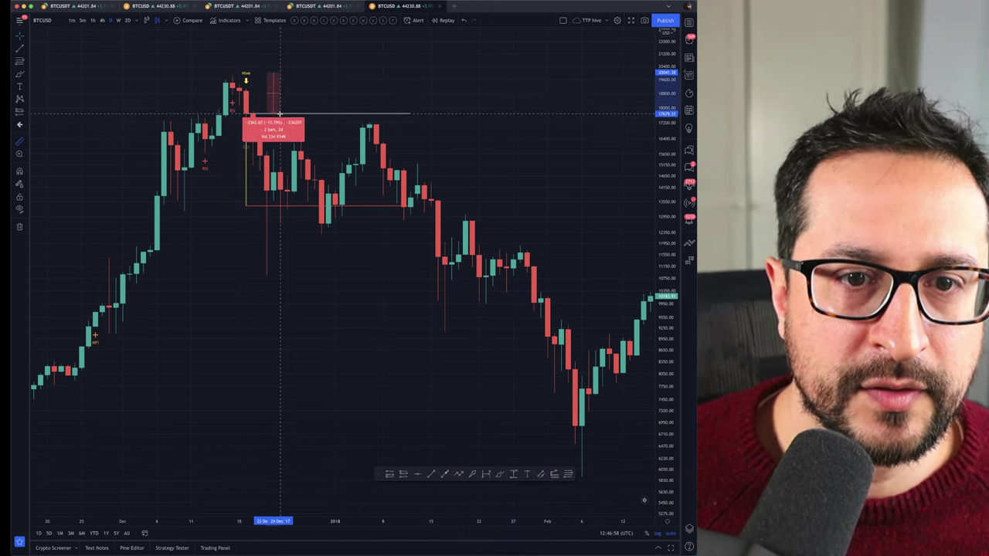
{"action": "left_click", "coordinate": [280, 116]}
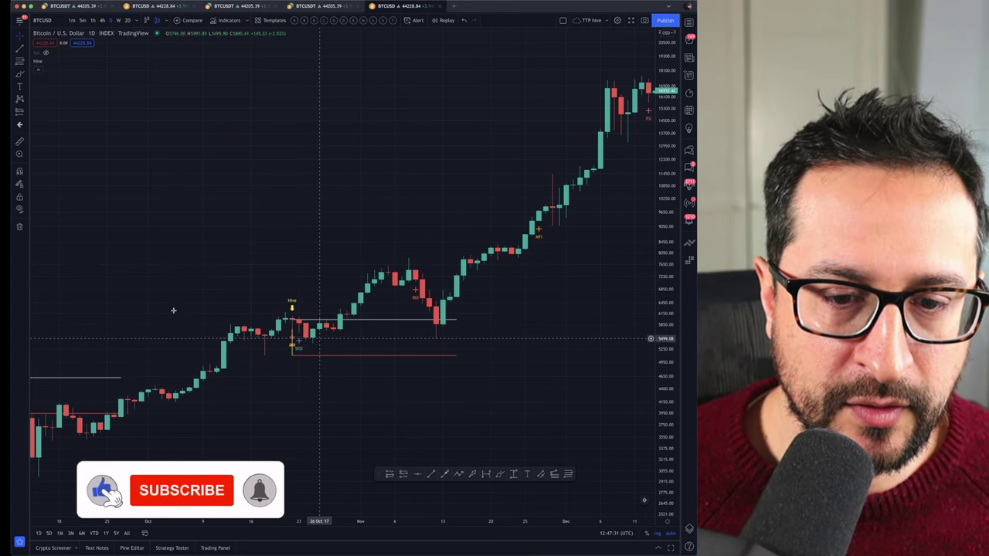
Measure the price drops below the white level lines of the October 2017 and September 2017 Hive signals.
{"action": "left_click", "coordinate": [509, 320], "text": "shift"}
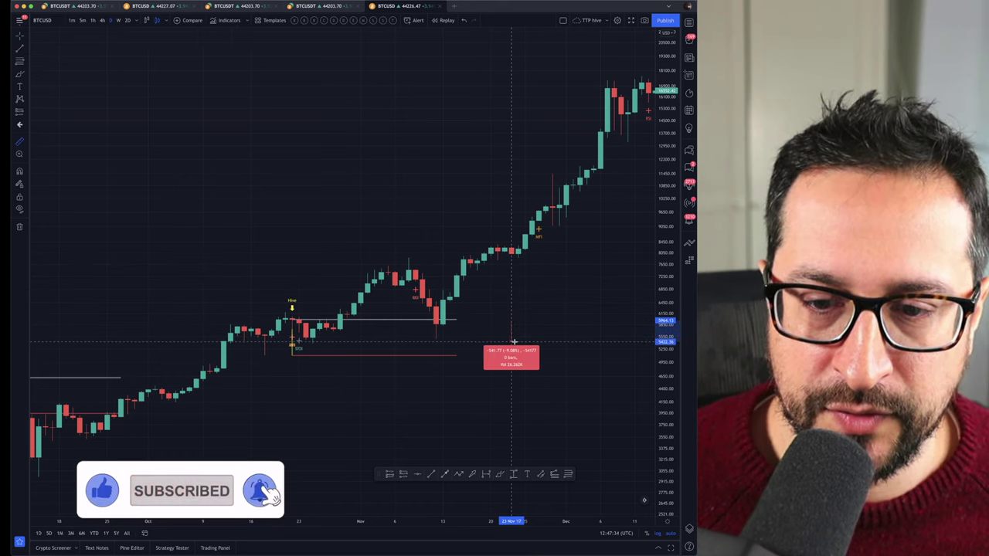
{"action": "left_click_drag", "start_coordinate": [216, 250], "coordinate": [538, 201]}
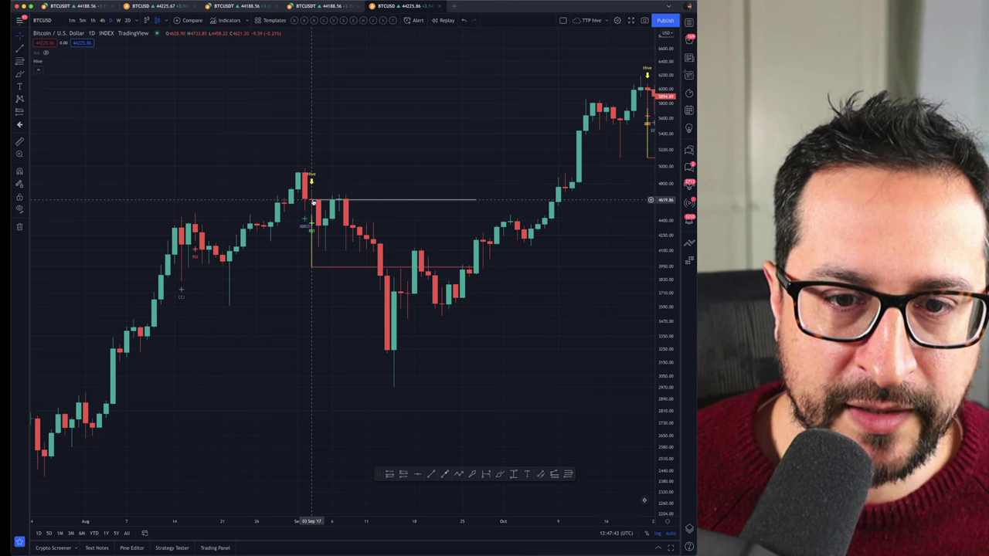
{"action": "left_click", "coordinate": [340, 199], "text": "shift"}
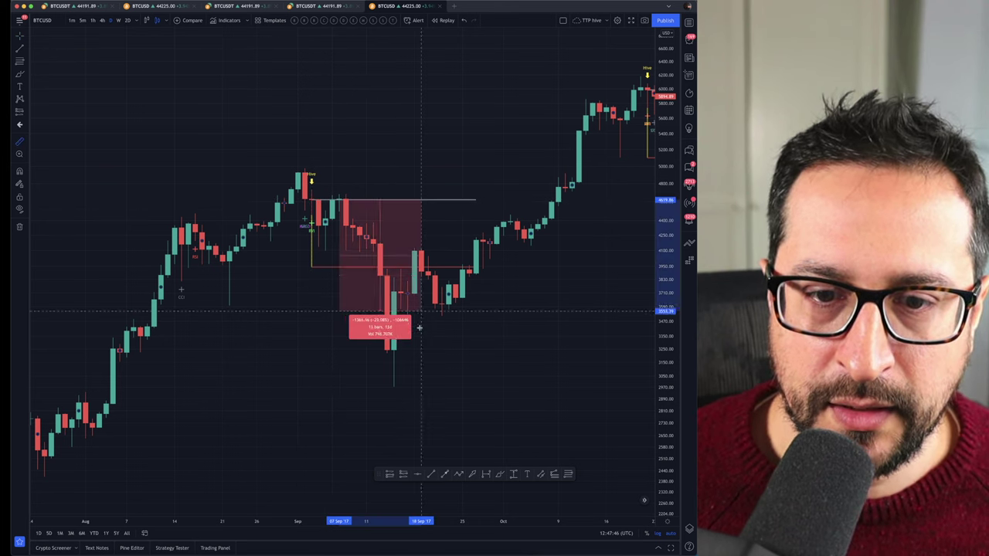
{"action": "left_click", "coordinate": [415, 386]}
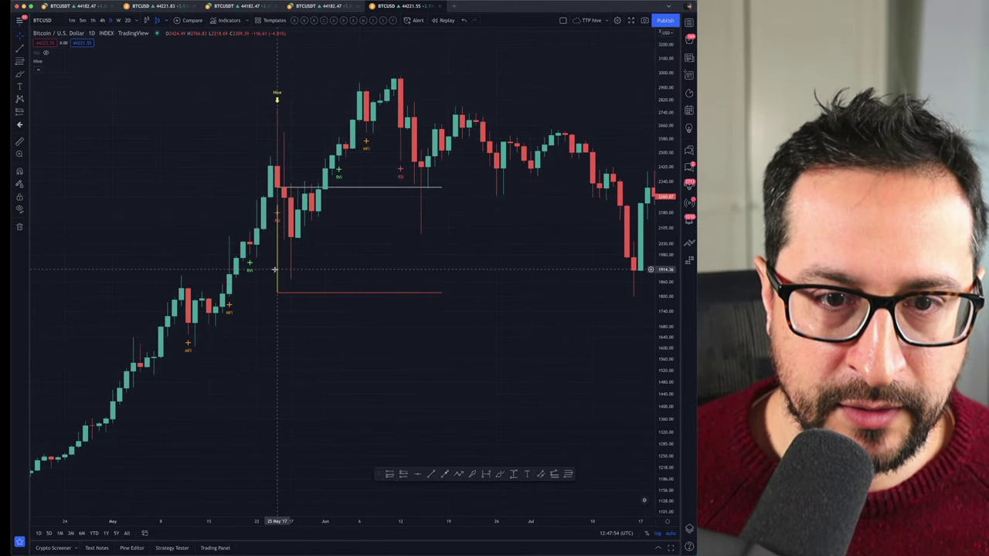
Examine the Hive signals across the daily price history from mid-2016 to early 2020.
{"action": "scroll", "coordinate": [536, 254], "scroll_direction": "right", "scroll_amount": 15}
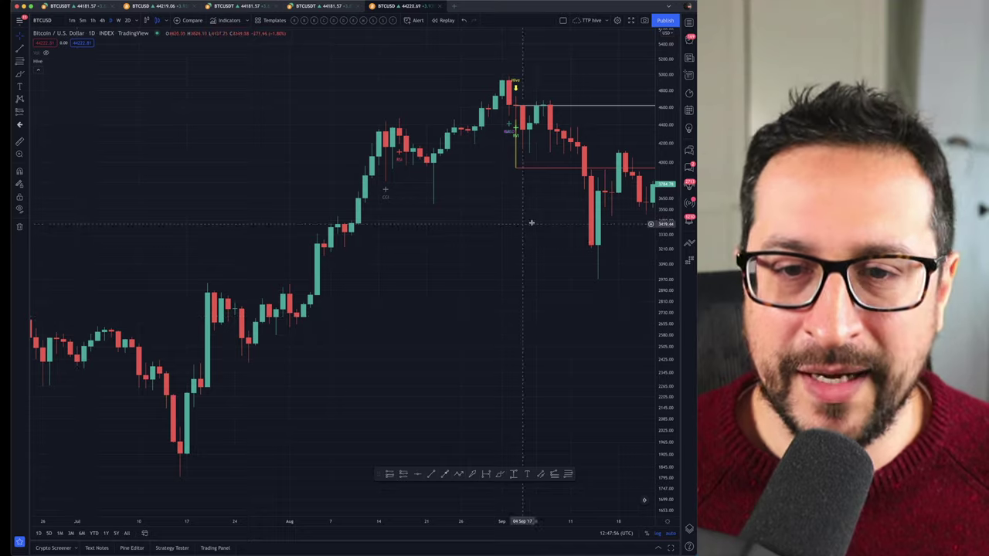
{"action": "scroll", "coordinate": [385, 441], "scroll_direction": "down", "scroll_amount": 15}
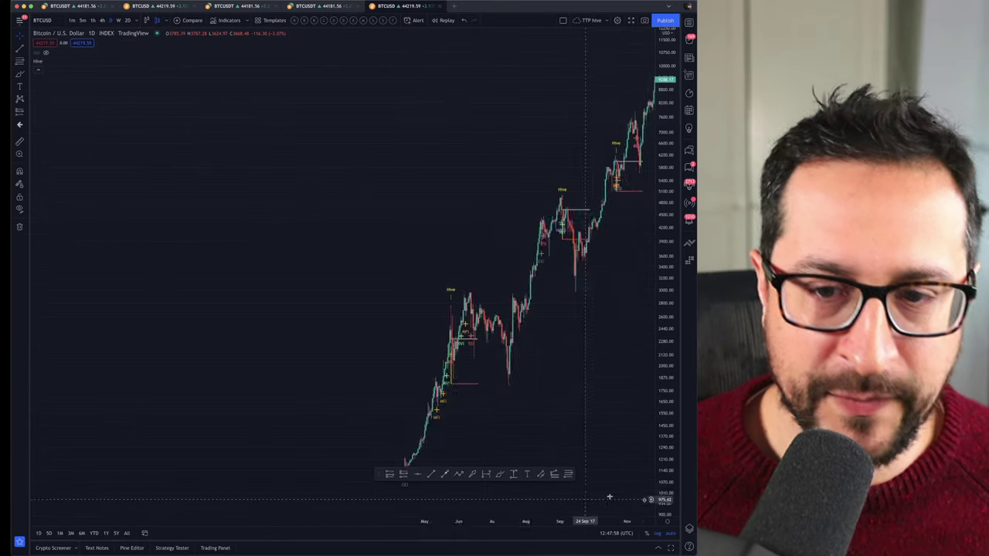
{"action": "scroll", "coordinate": [226, 361], "scroll_direction": "right", "scroll_amount": 2}
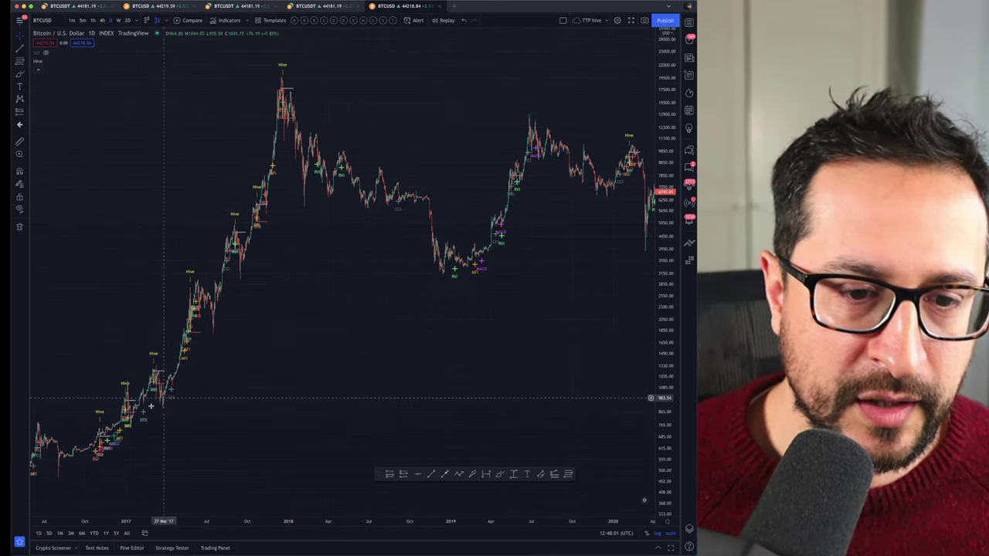